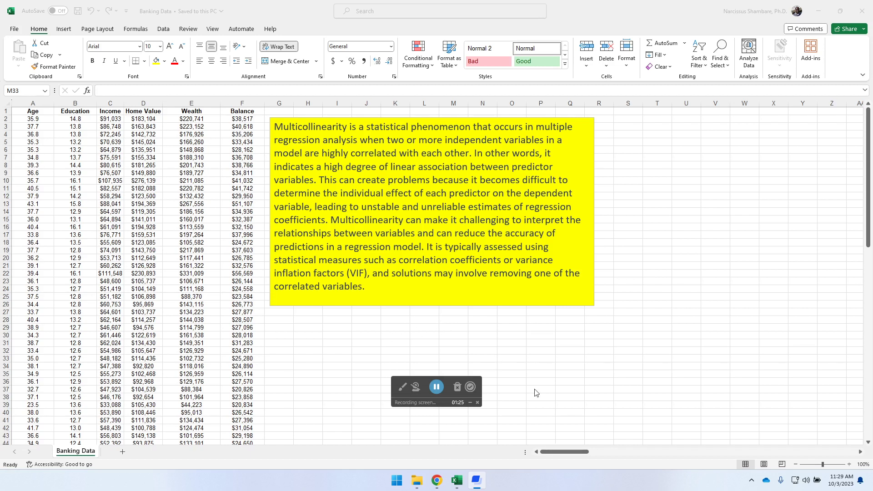
Switch to SPSS Statistics and import the Excel file Banking Data - SPSS Activity.xlsx, reading variable names from the first row
mouse_move(436, 480)
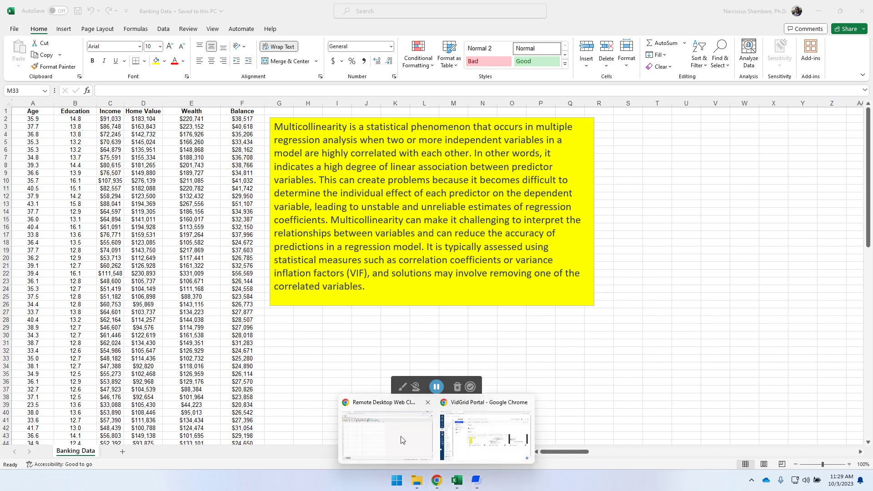
click(397, 434)
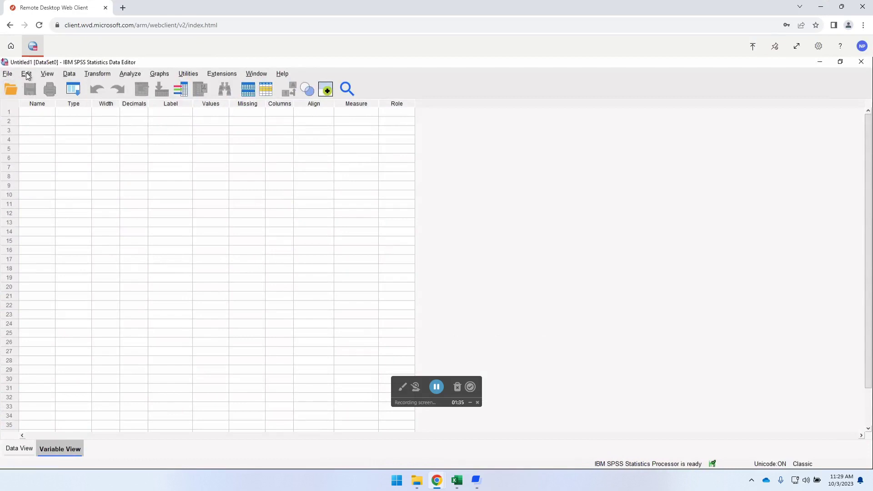
click(7, 74)
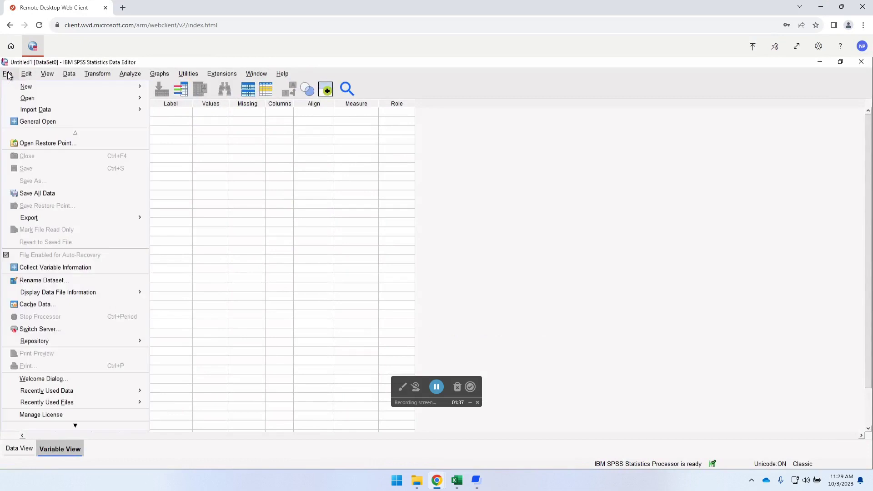
mouse_move(34, 112)
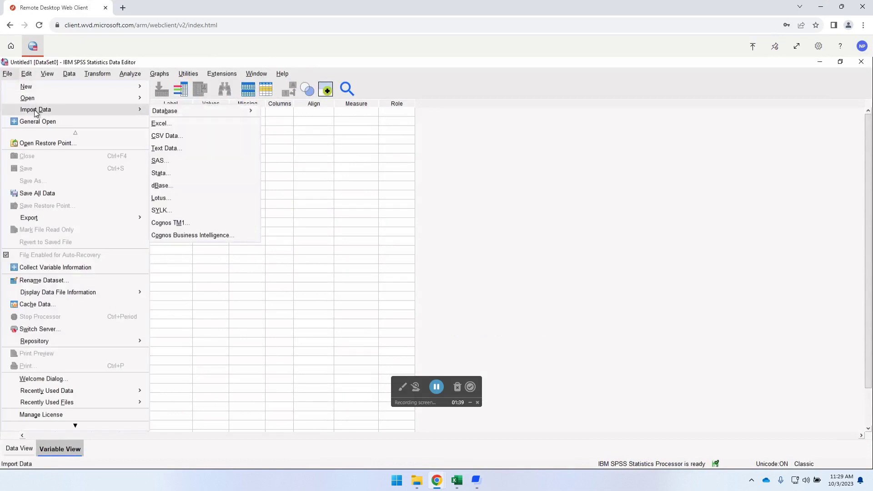
click(164, 124)
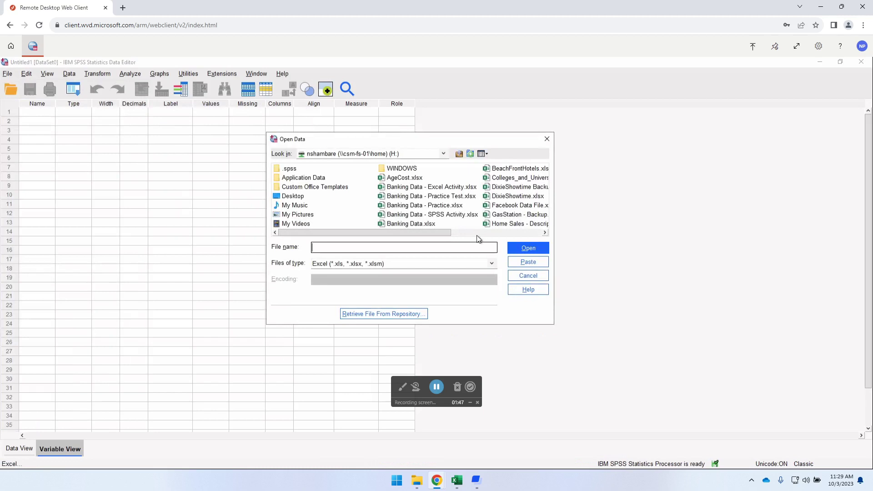
click(450, 217)
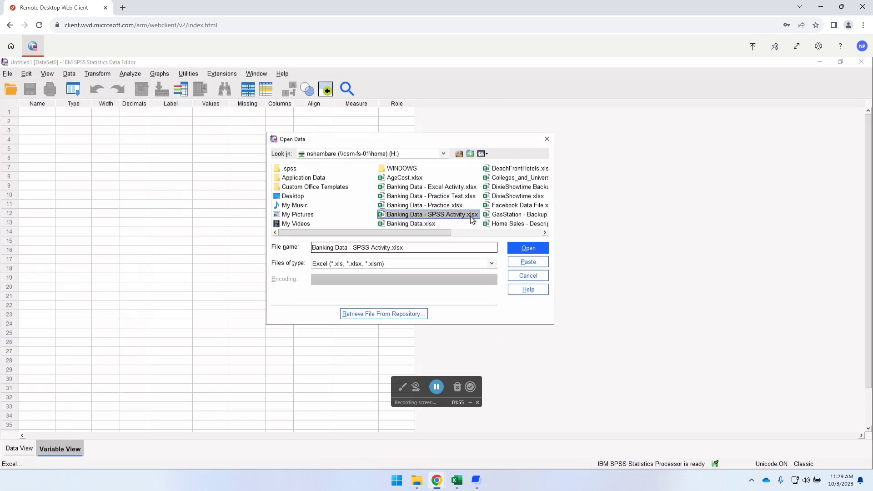
click(528, 247)
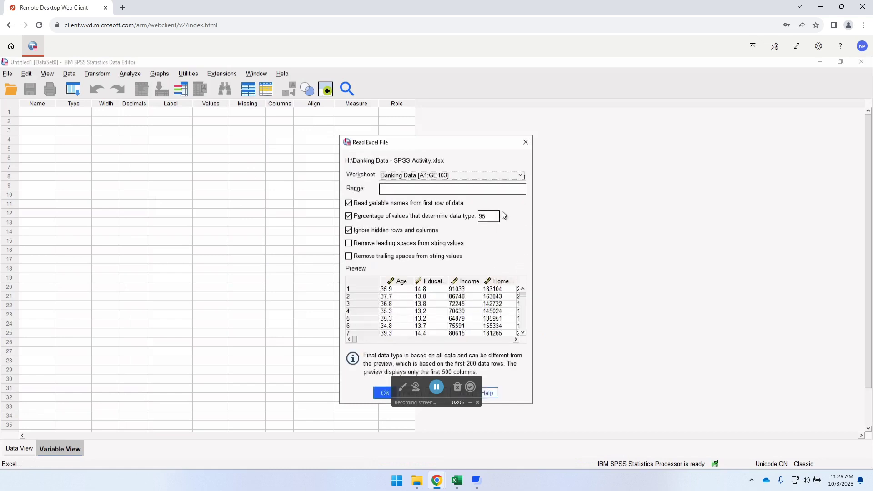
drag(459, 142, 413, 94)
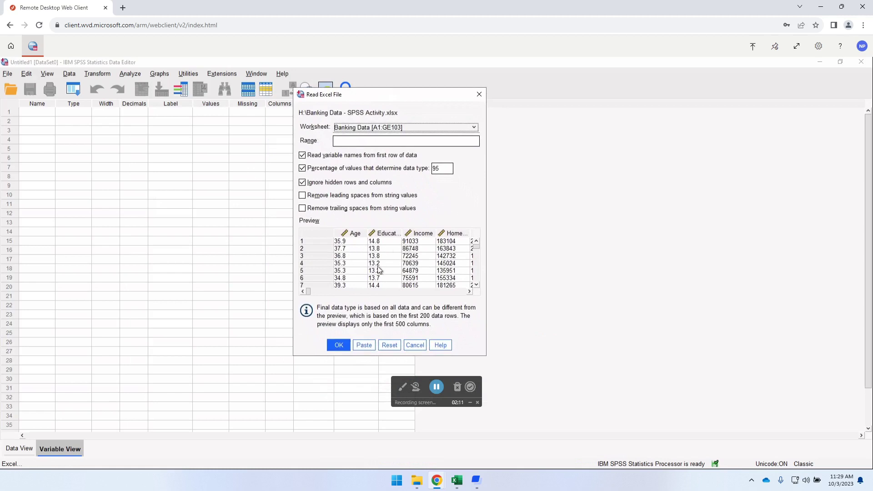
click(338, 345)
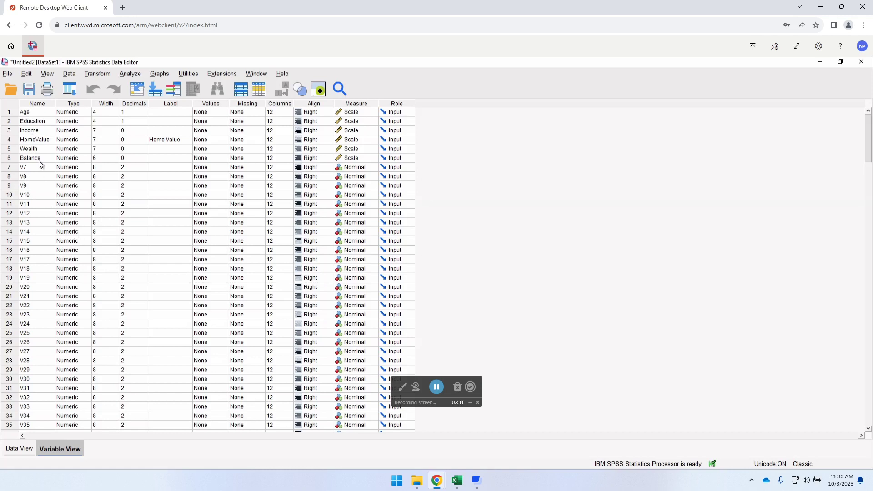
click(9, 167)
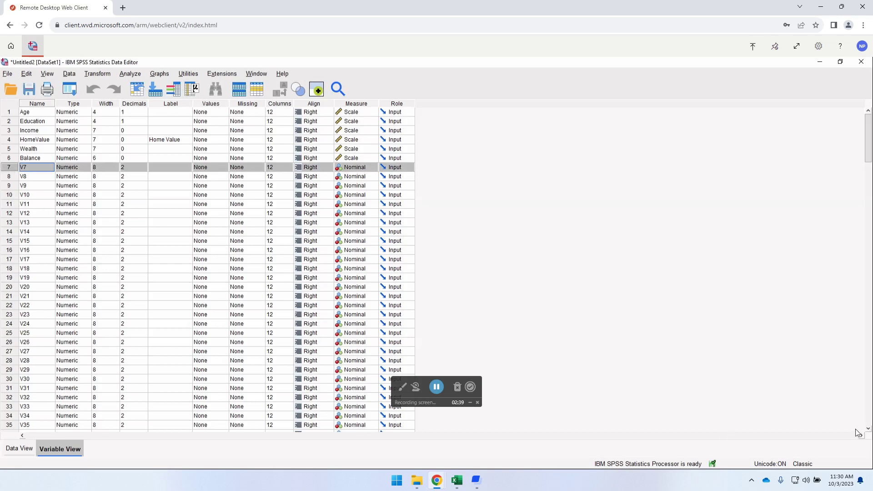
drag(869, 428, 869, 432)
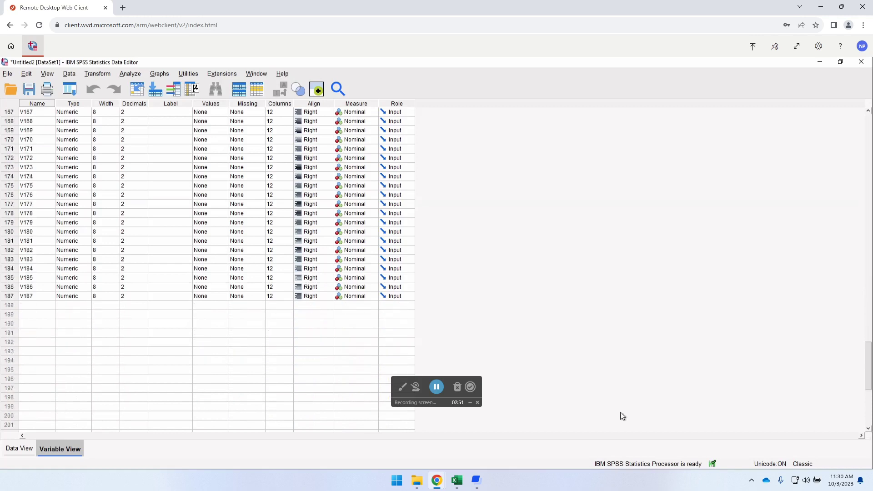
click(9, 296)
drag(868, 368, 867, 137)
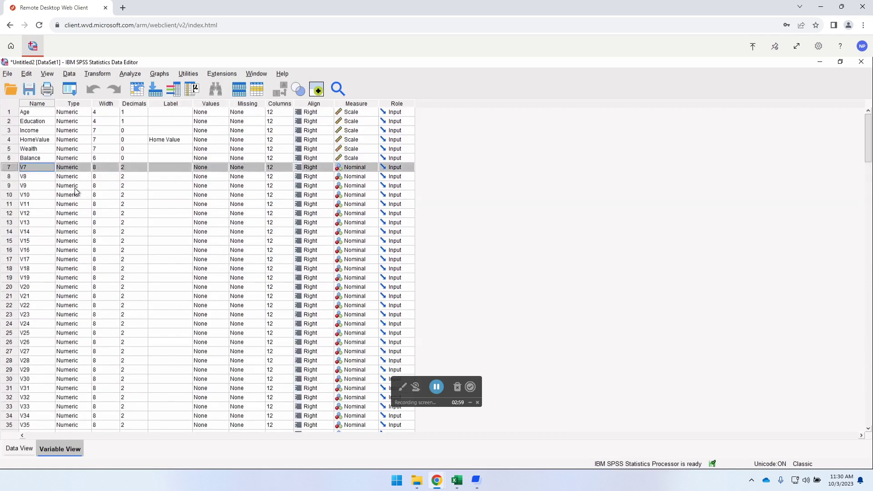
click(69, 425)
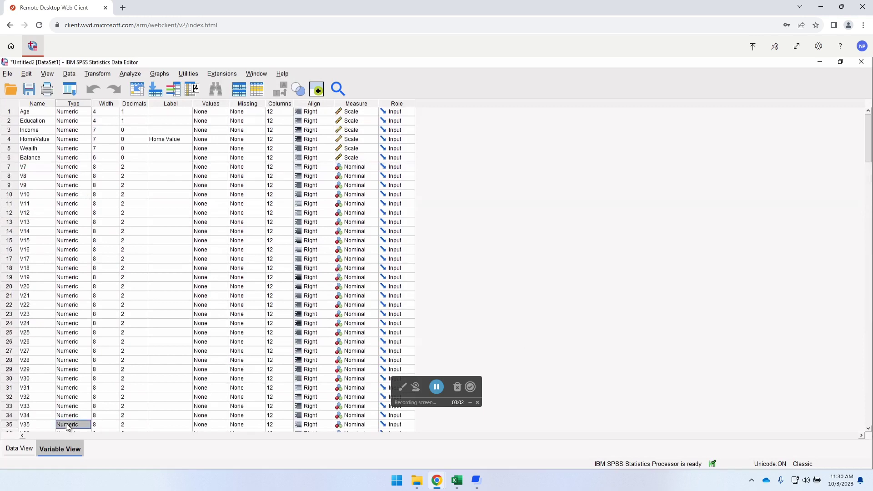
Delete the empty variables V7 through V35 from the variable list
click(9, 167)
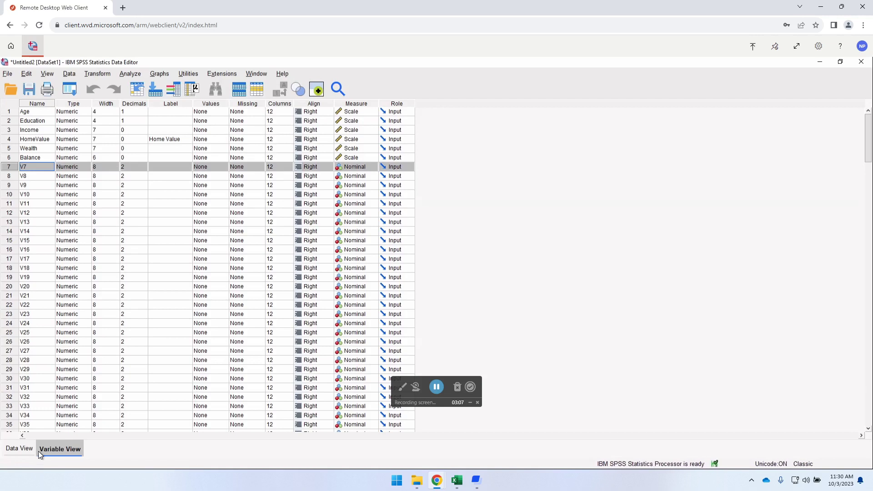
shift+click(9, 424)
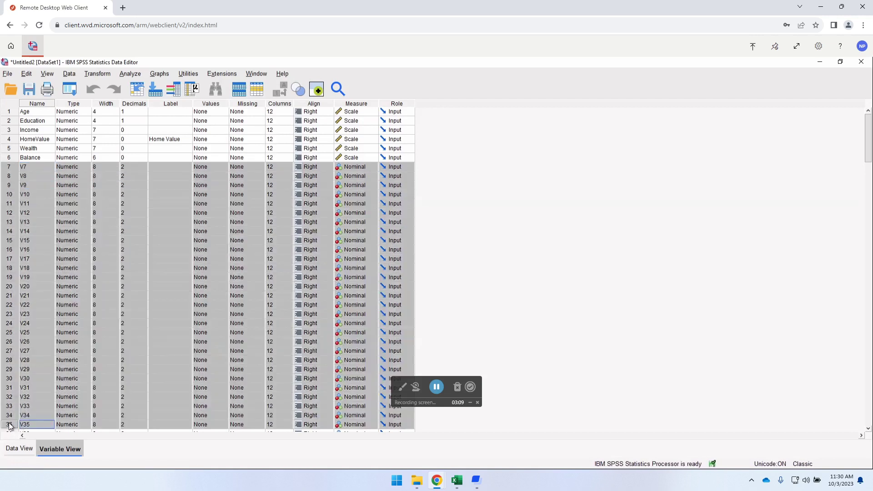
click(26, 73)
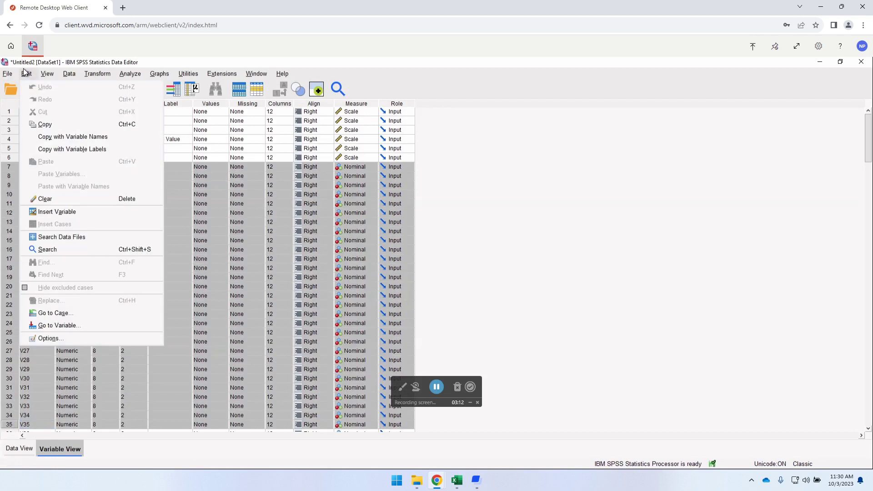
click(112, 198)
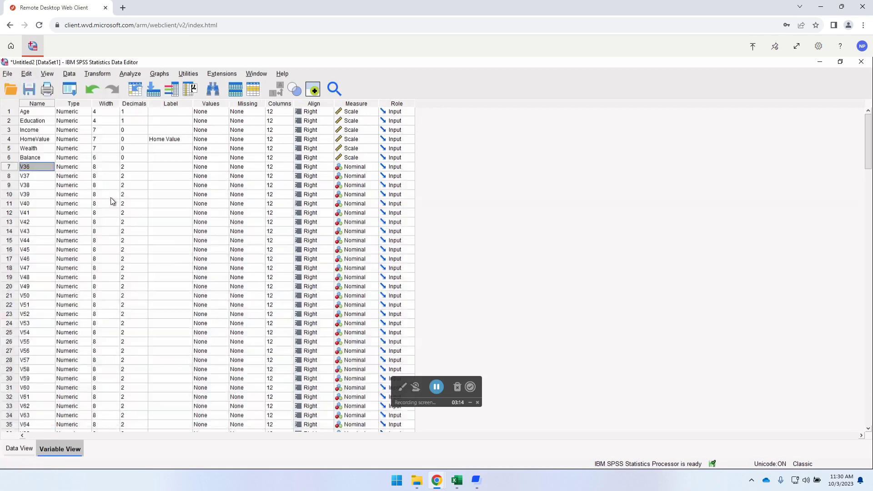
Delete the remaining empty variables V36 through V187 so the list ends with Balance
click(8, 167)
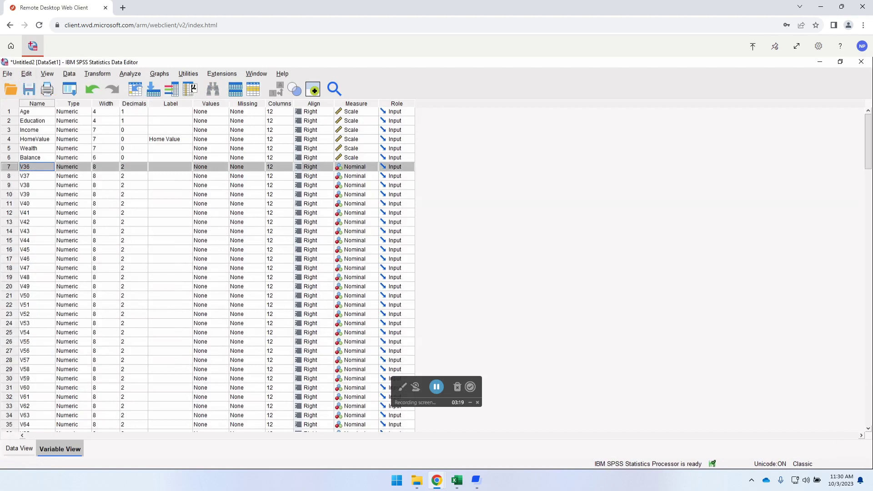
drag(868, 137, 868, 352)
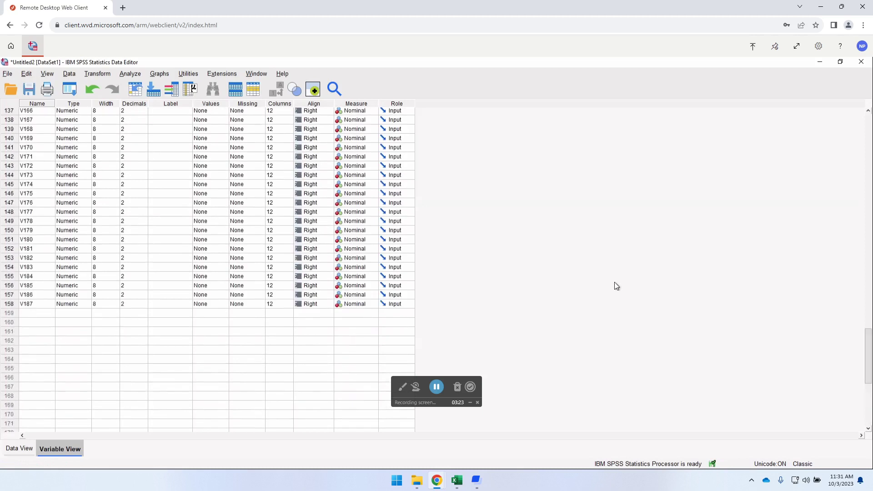
click(20, 304)
key(ctrl+a)
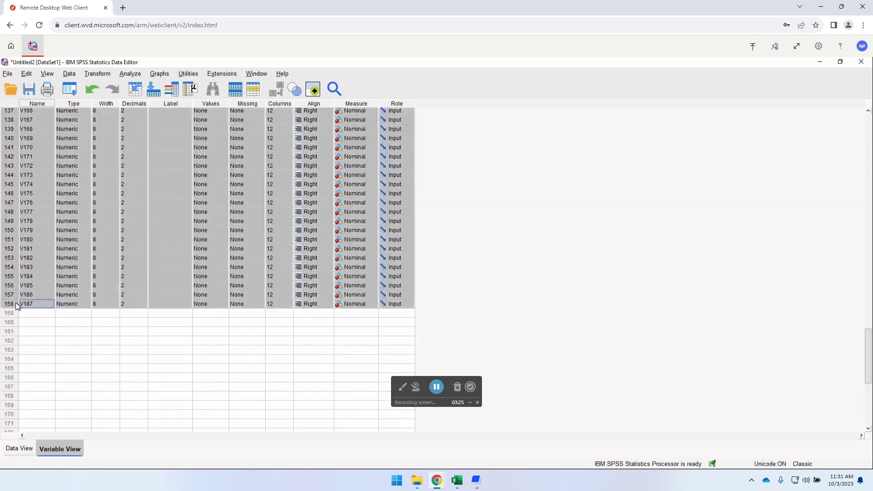
click(26, 74)
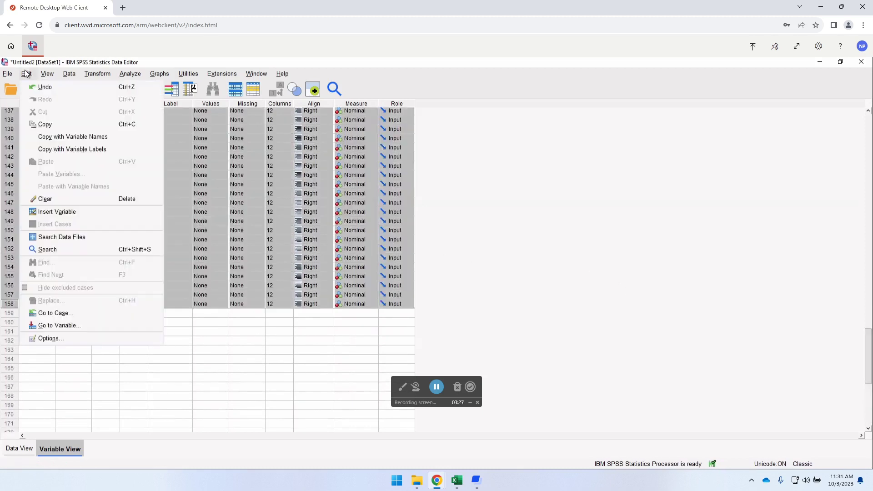
click(48, 198)
drag(862, 238, 863, 166)
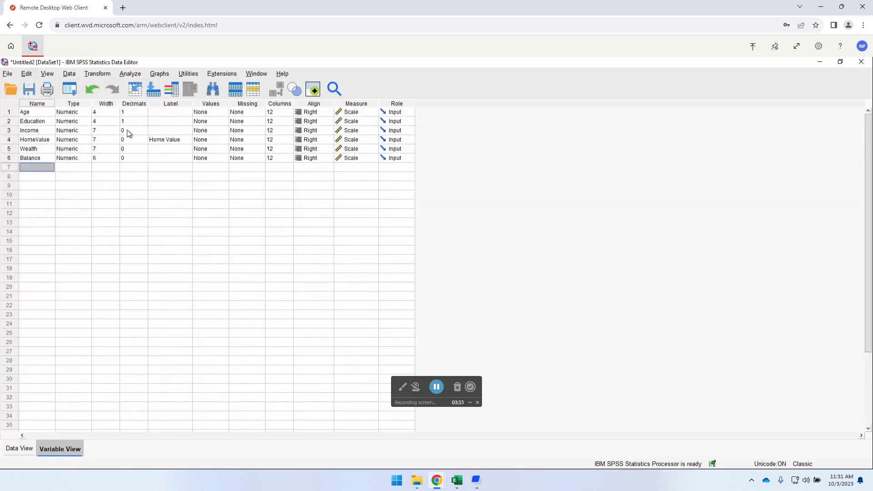
Show the dataset's case values and start a Linear Regression with Balance as the dependent variable
click(31, 129)
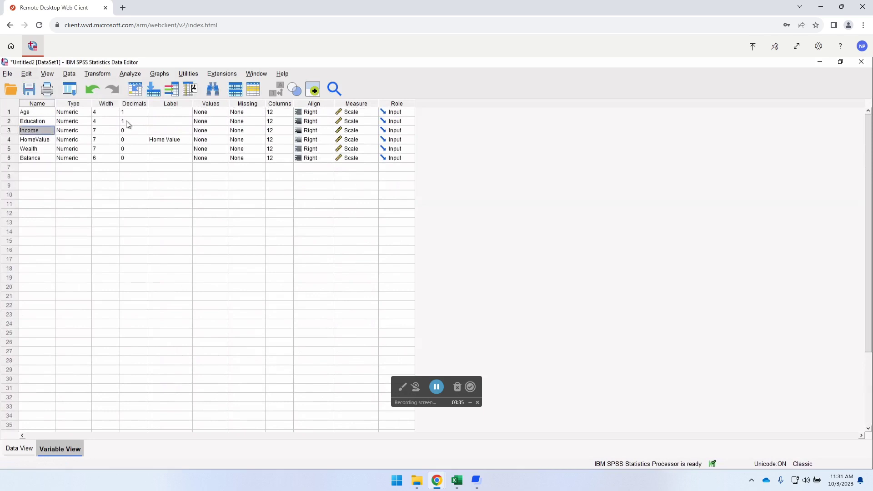
click(17, 449)
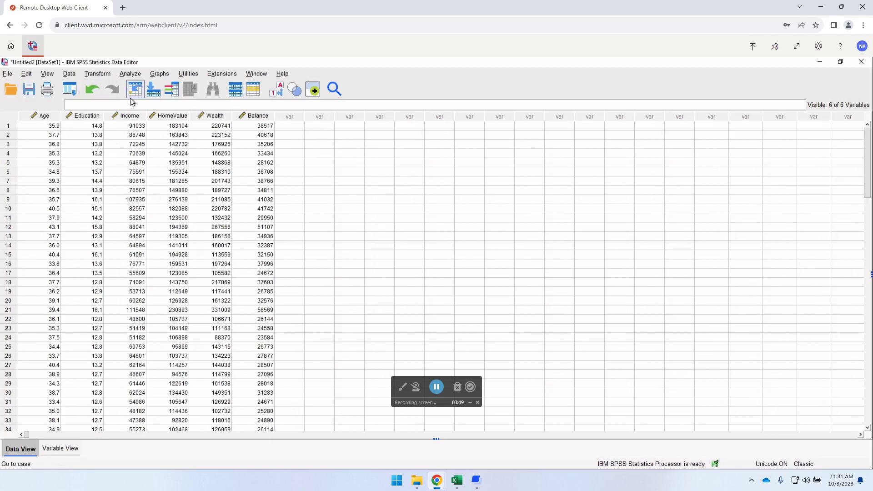
click(134, 75)
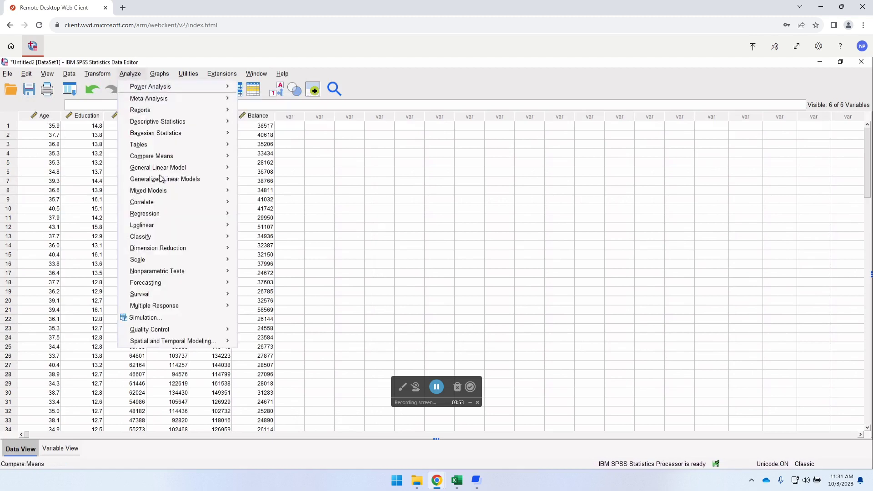
mouse_move(168, 216)
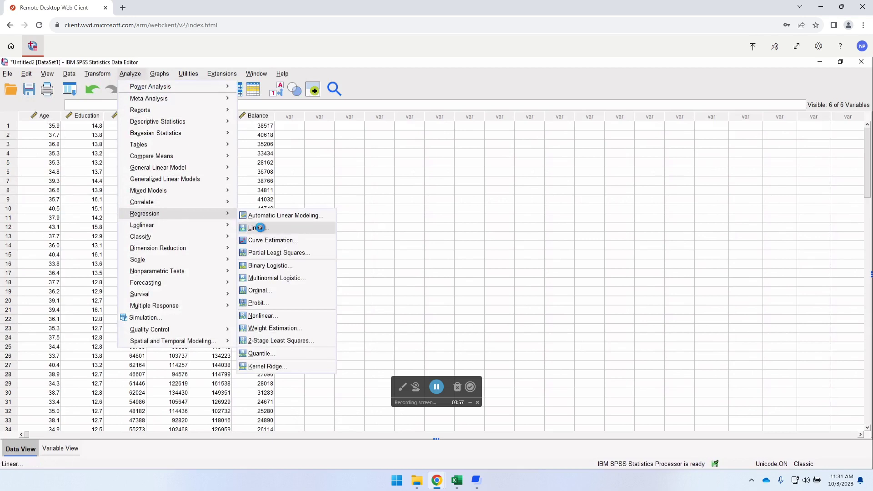
click(262, 231)
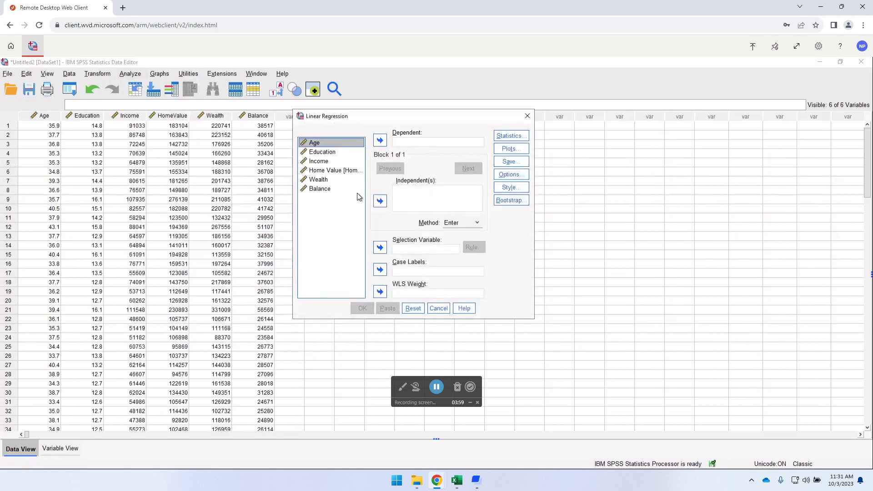
click(320, 189)
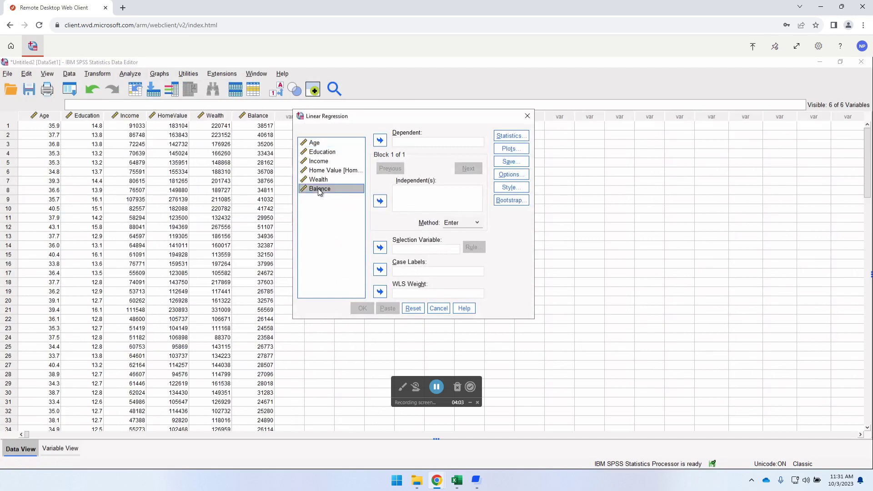
click(380, 141)
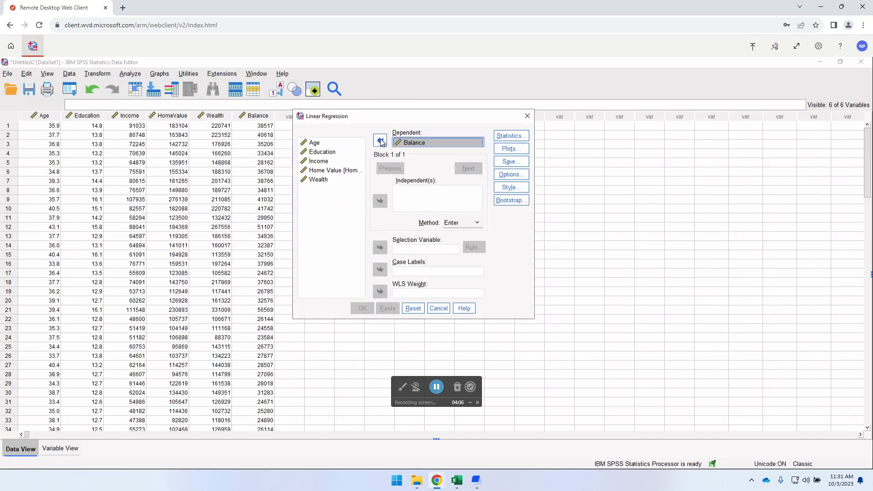
Add Age, Education, Income, Home Value and Wealth as the independent variables of the regression
click(315, 143)
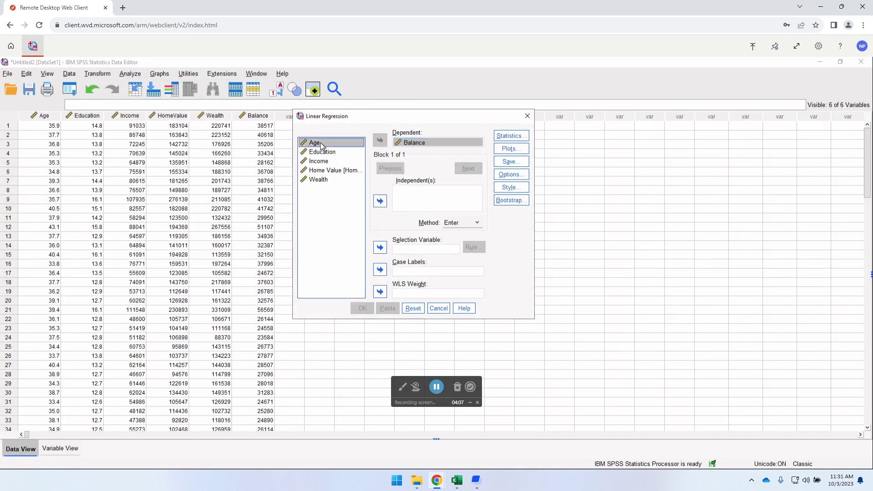
ctrl+click(321, 180)
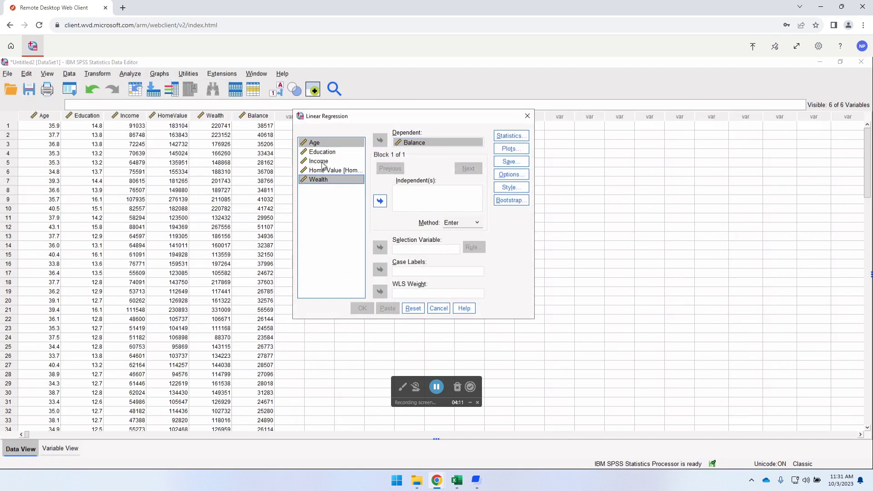
shift+click(318, 153)
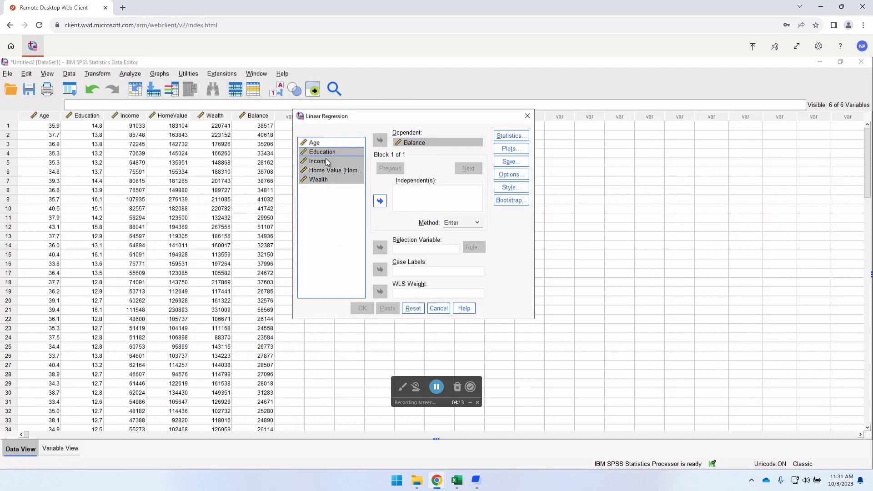
click(319, 144)
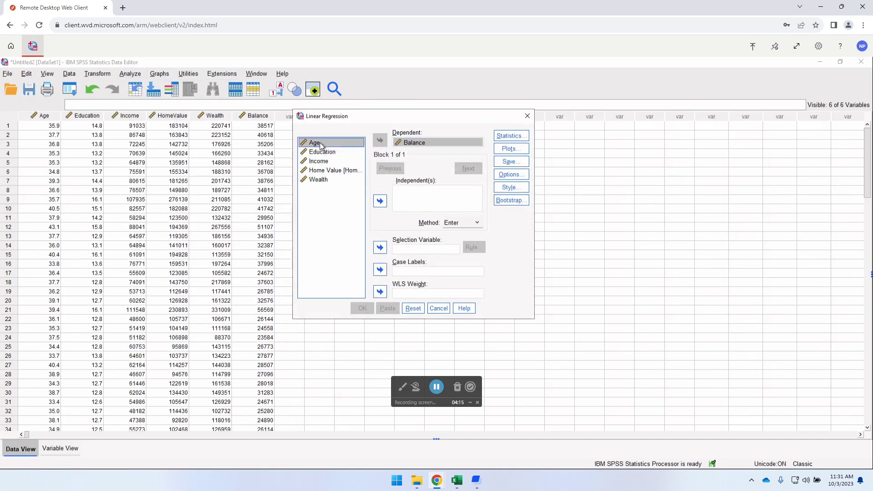
shift+click(322, 180)
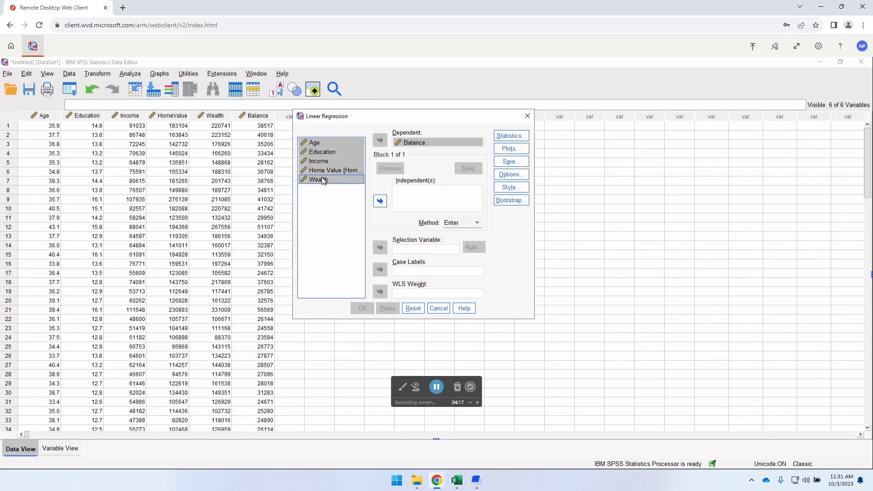
click(379, 201)
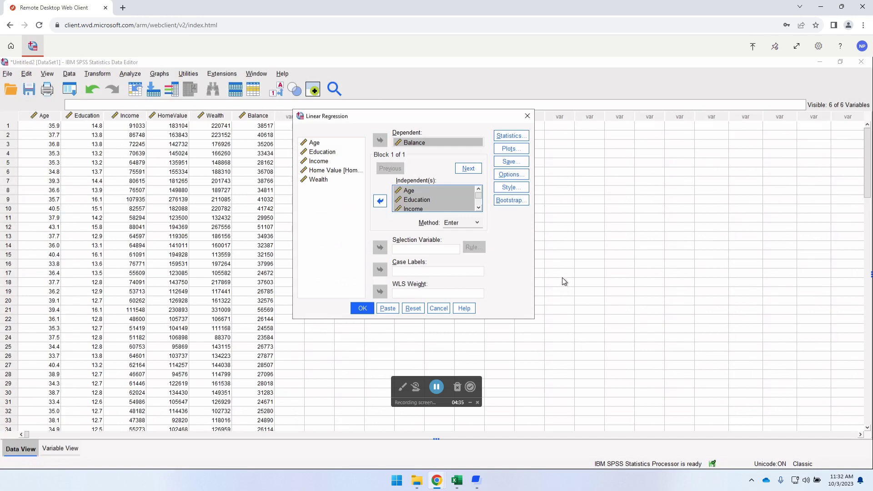
Enable collinearity diagnostics in the regression statistics, keeping Estimates and Model fit, and run the regression
click(512, 136)
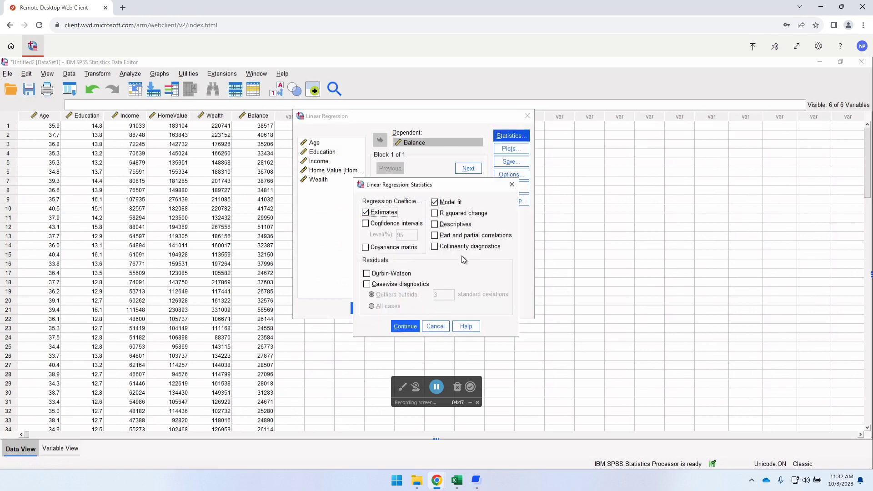
click(435, 249)
click(408, 327)
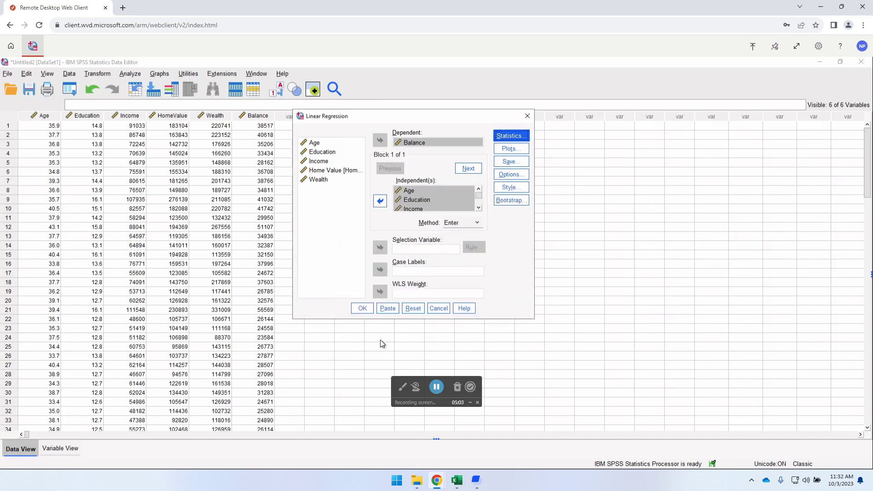
click(366, 312)
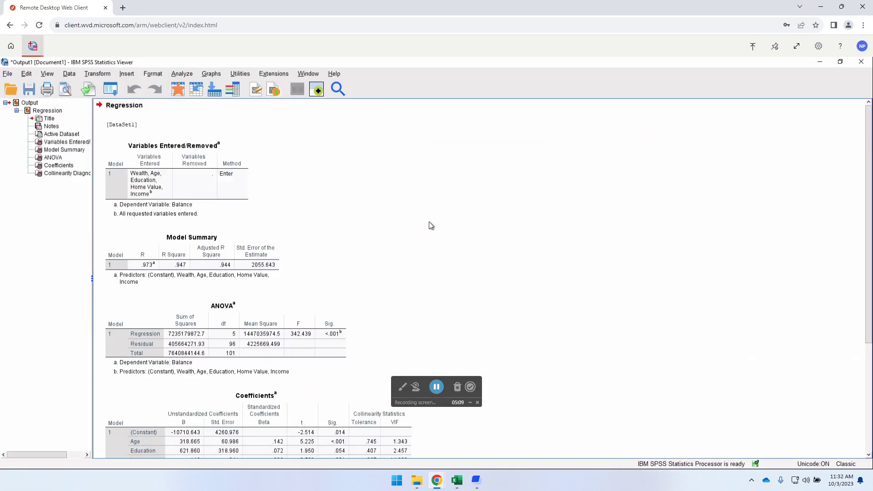
Examine the Model Summary, ANOVA, Coefficients and Collinearity Diagnostics tables, focusing on each predictor's tolerance and VIF
scroll(437, 225, down, 2)
click(168, 223)
click(245, 311)
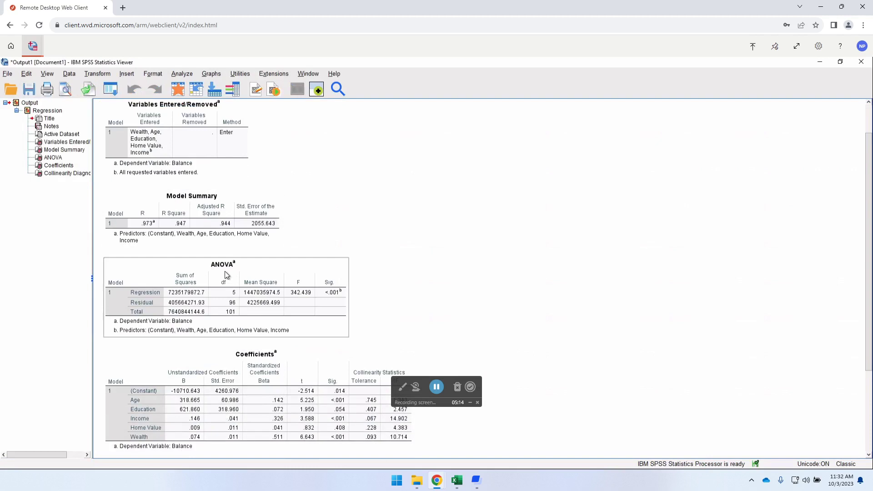
scroll(331, 318, down, 2)
click(331, 311)
scroll(331, 310, down, 2)
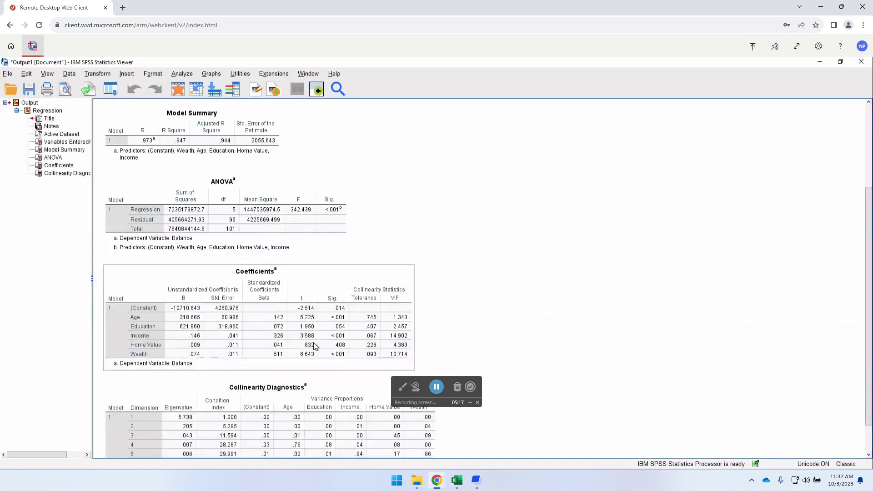
click(516, 333)
scroll(511, 318, down, 2)
click(373, 253)
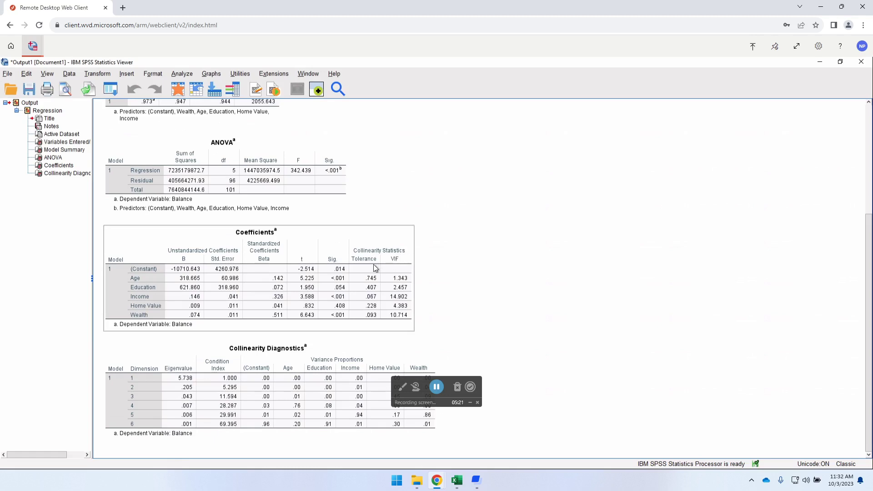
click(425, 284)
click(403, 304)
click(435, 341)
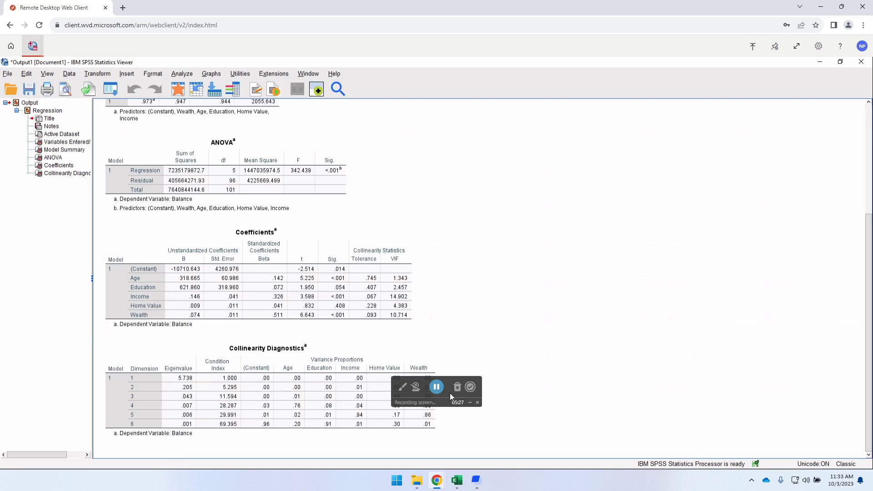
drag(417, 383, 546, 308)
click(399, 406)
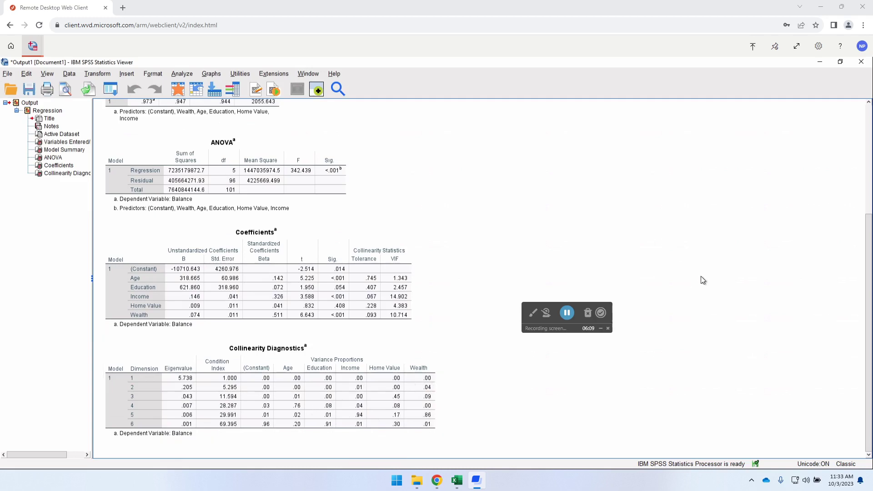
Go back over the regression output from the entered variables down to the significance and VIF of each coefficient
scroll(868, 237, up, 5)
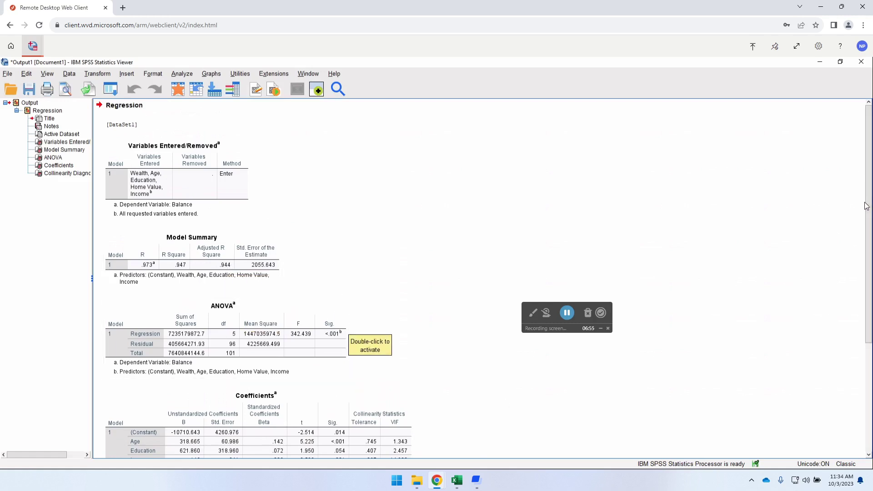
drag(868, 202, 870, 230)
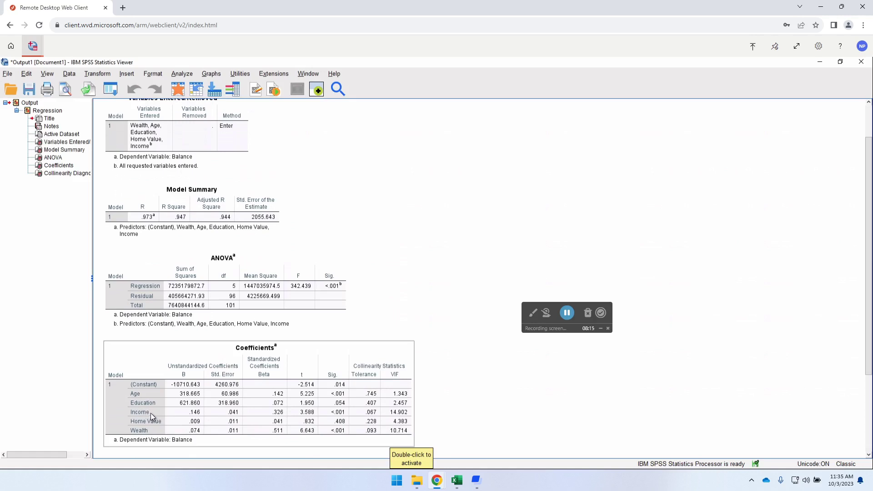
click(432, 398)
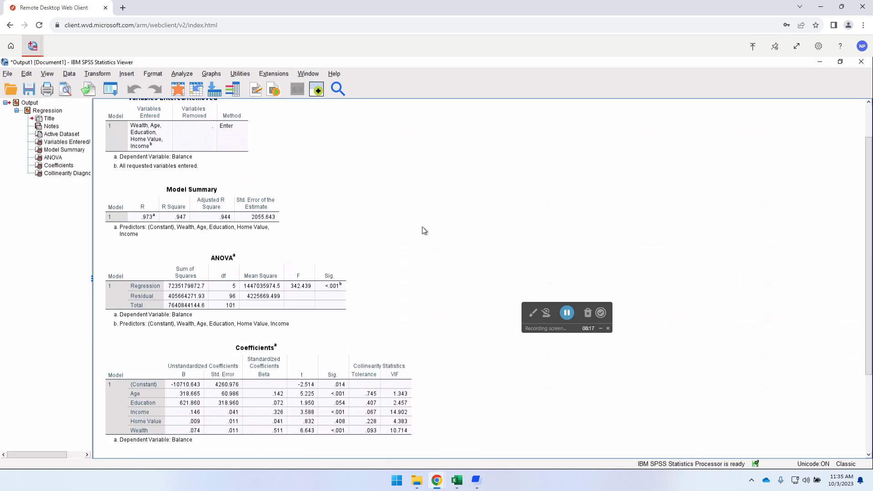
scroll(681, 171, up, 2)
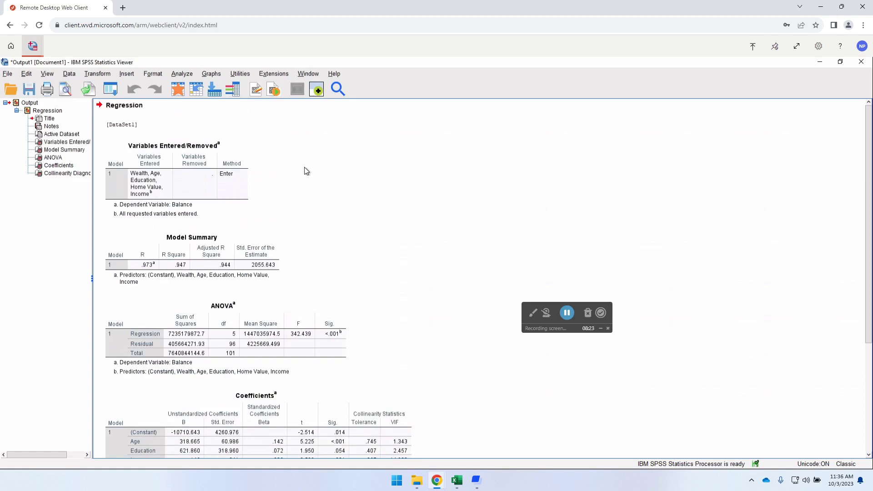
click(187, 103)
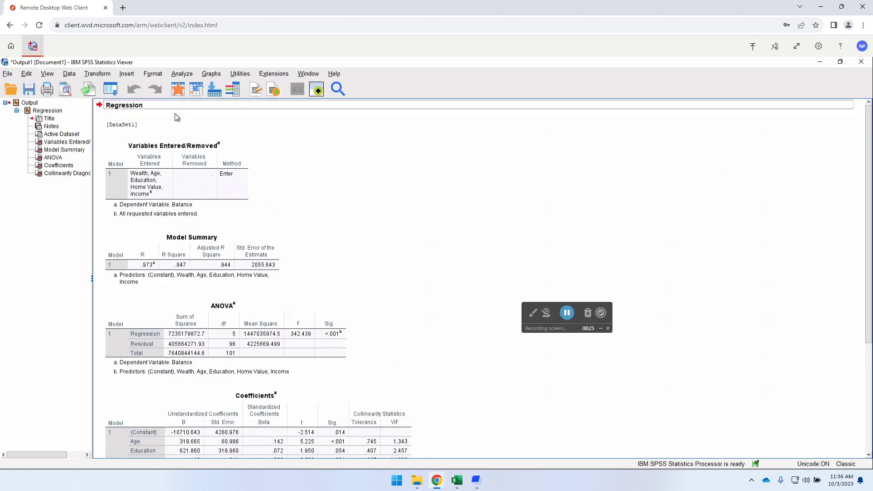
click(255, 124)
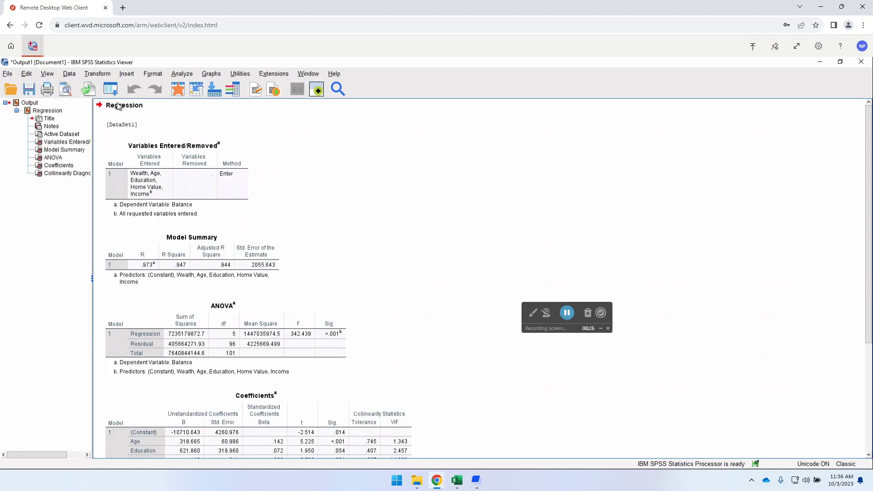
Run a two-tailed Pearson bivariate correlation on Age, Education, Income, Home Value and Wealth, and inspect the correlation matrix
click(183, 74)
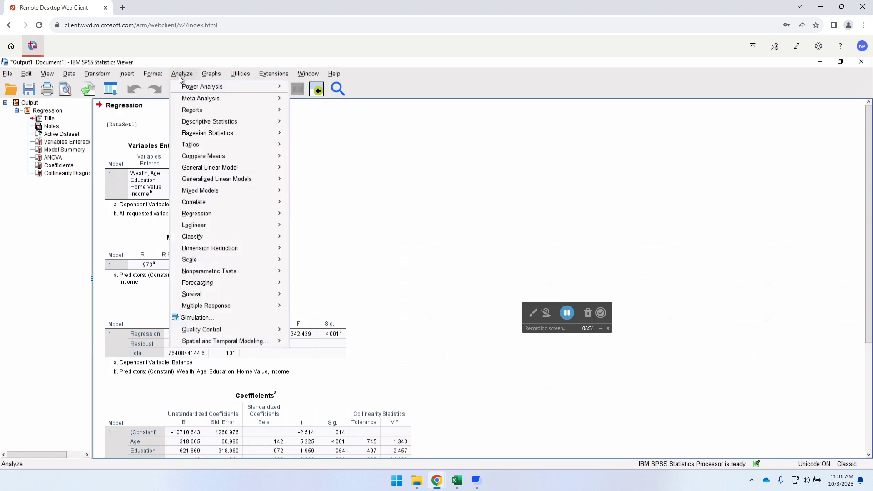
mouse_move(179, 87)
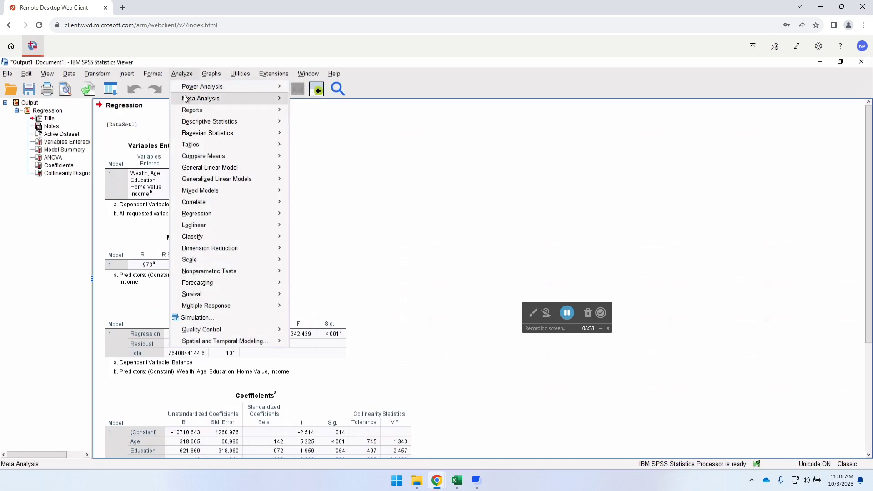
mouse_move(201, 205)
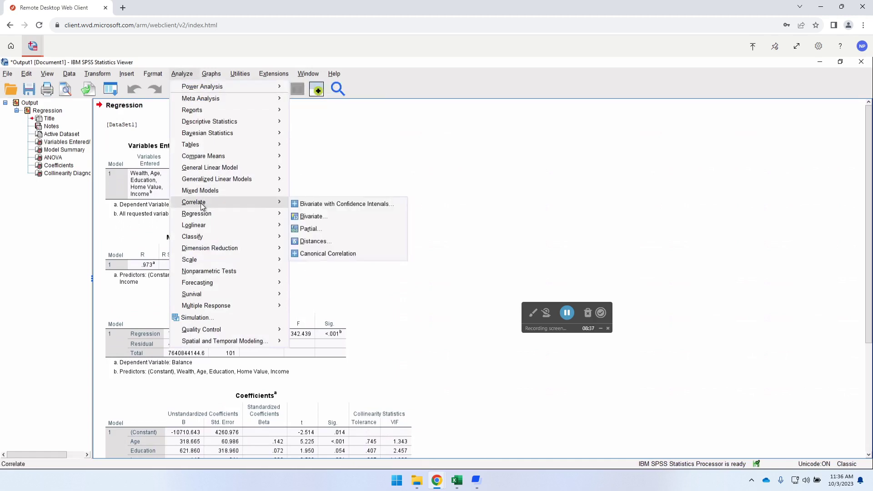
click(314, 215)
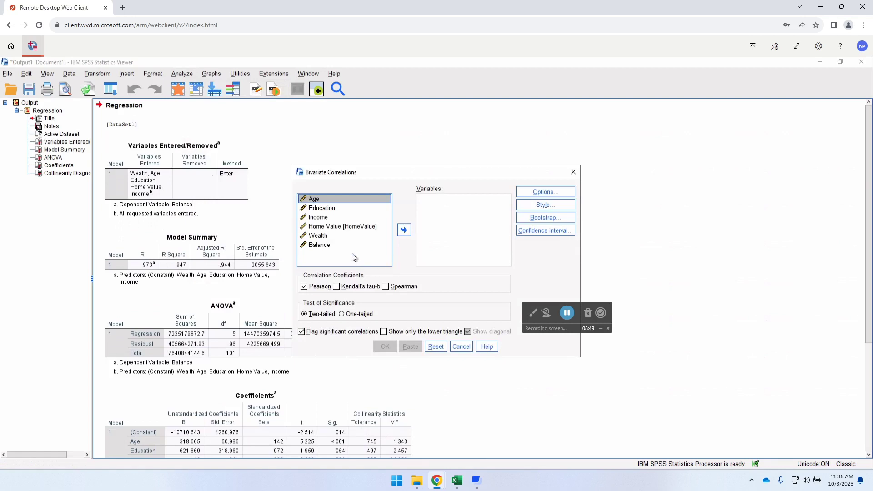
shift+click(322, 235)
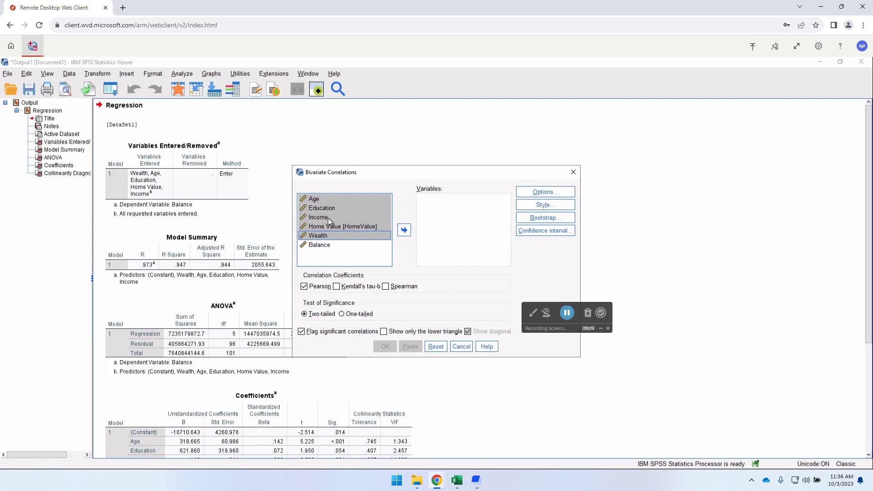
click(404, 230)
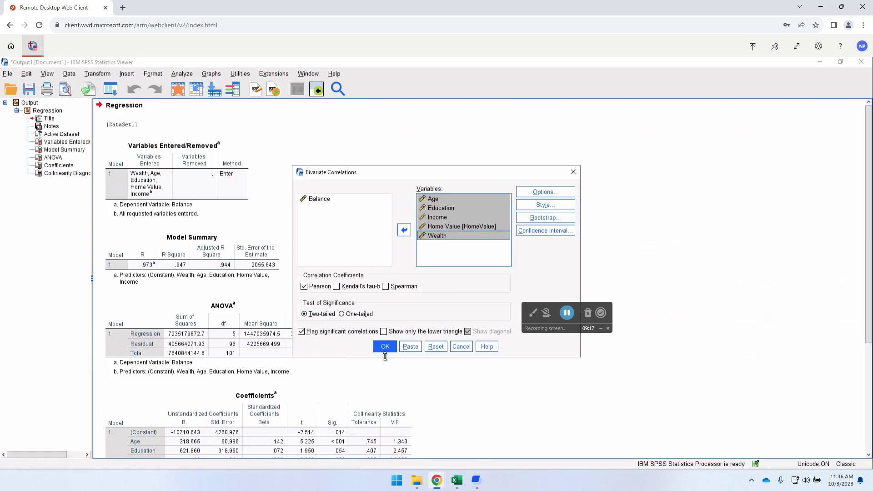
click(385, 348)
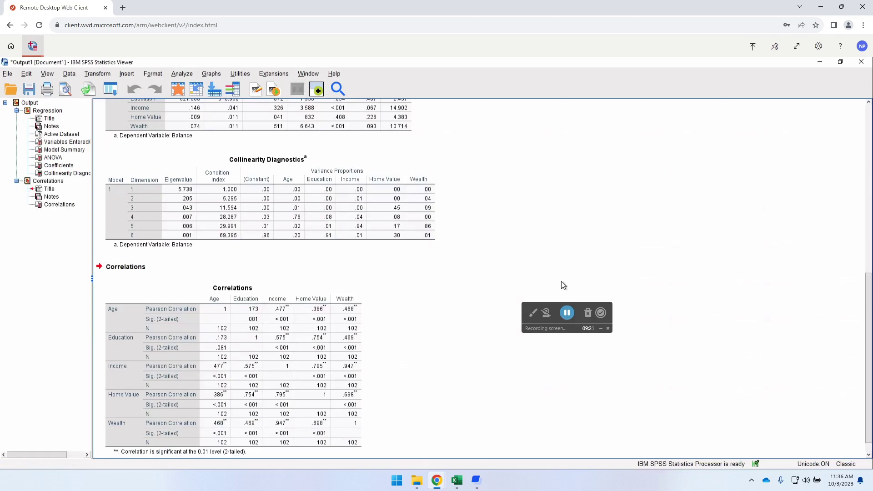
click(270, 413)
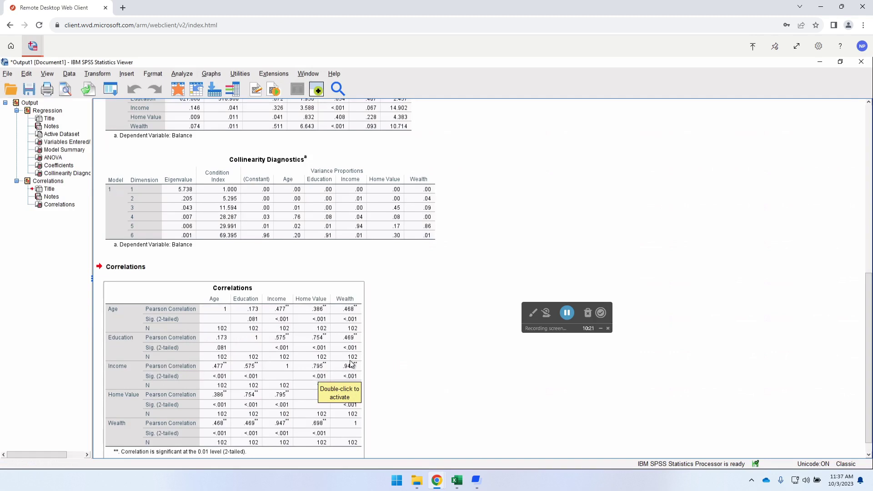
click(372, 385)
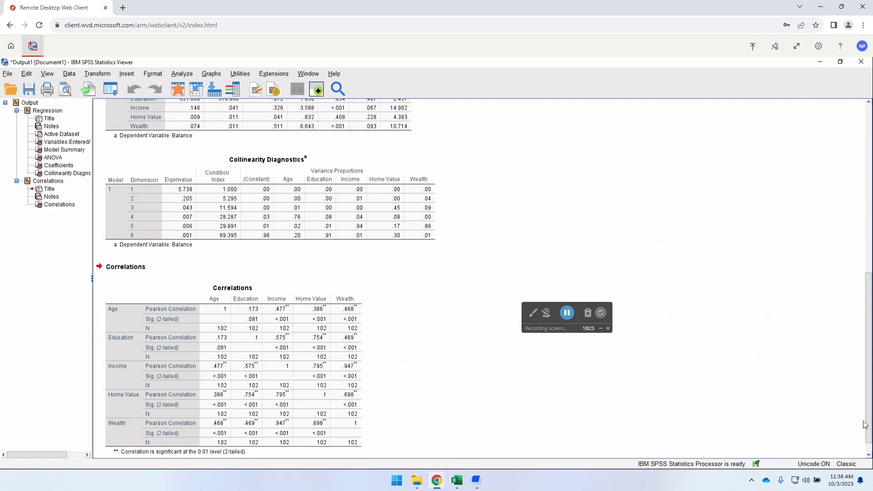
click(334, 449)
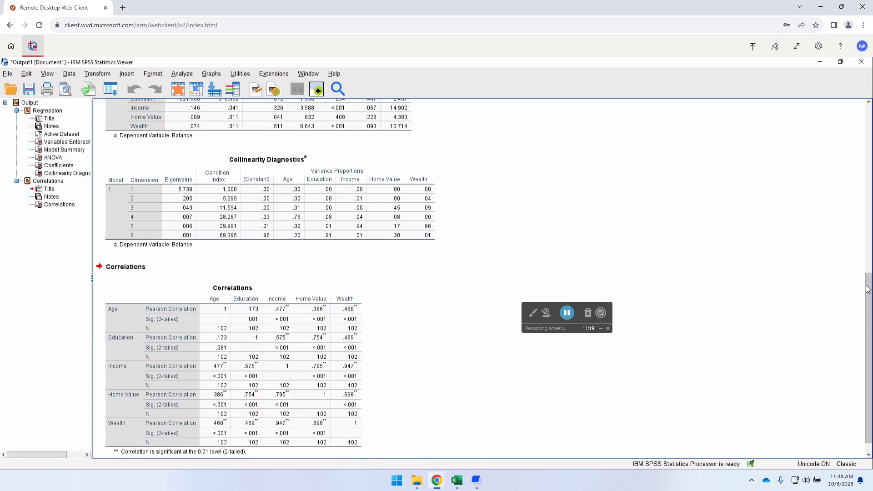
Rerun the Linear Regression on Balance with Home Value removed, keeping Age, Education, Income and Wealth as predictors
drag(867, 290, 867, 121)
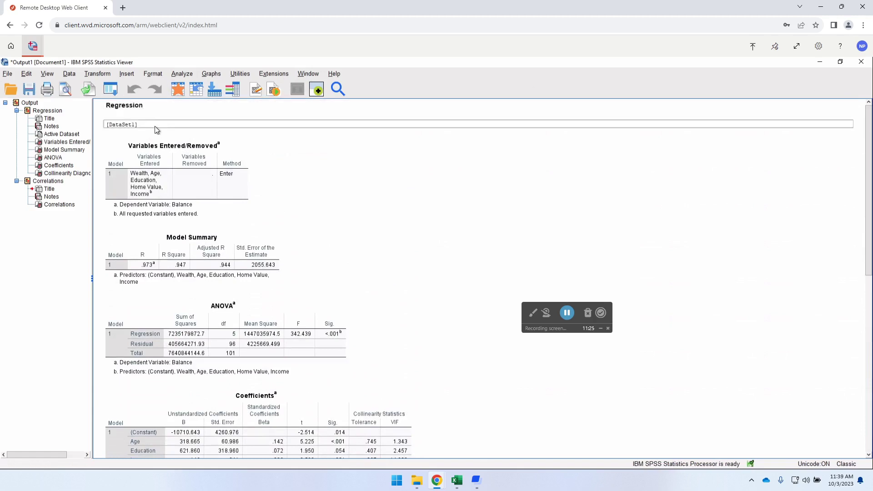
click(184, 74)
mouse_move(209, 121)
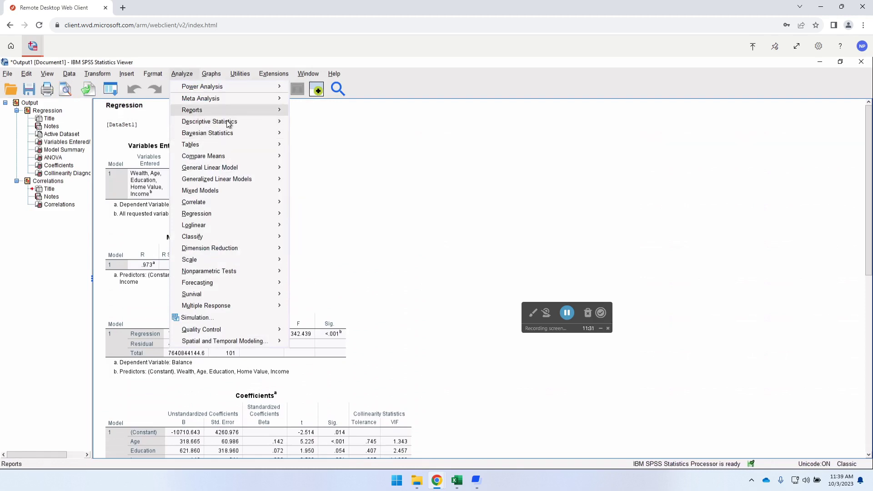
mouse_move(228, 216)
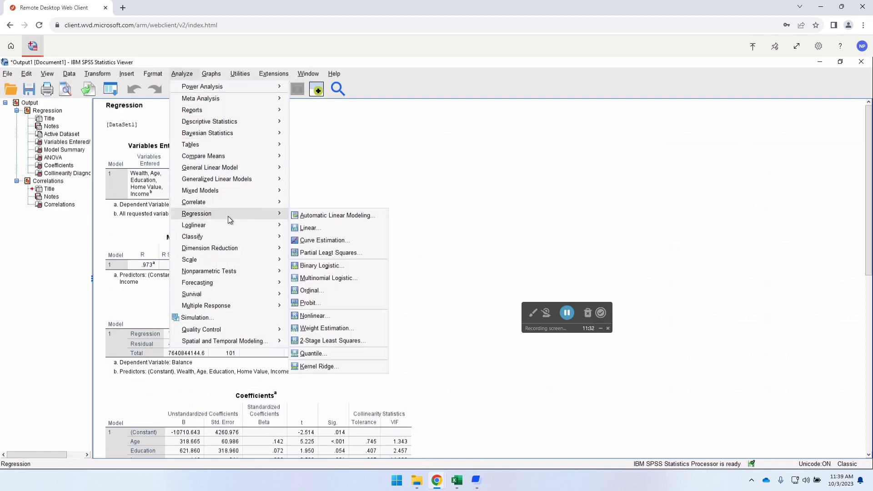
click(317, 228)
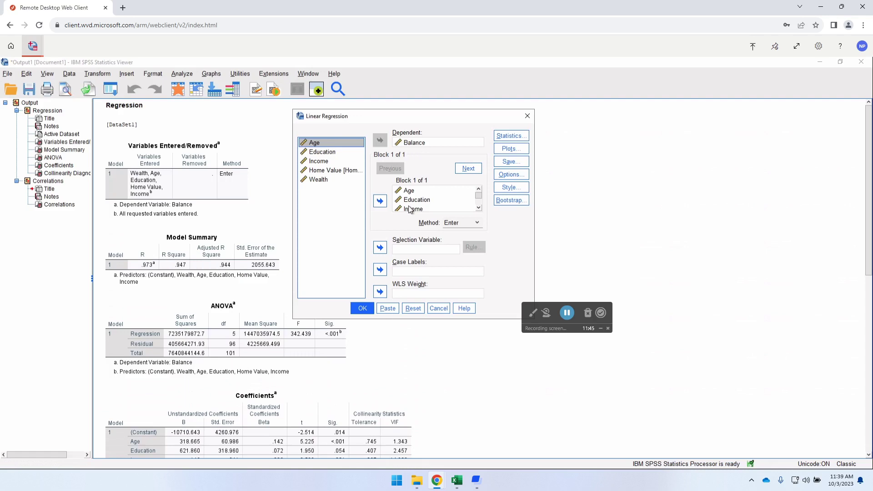
click(479, 209)
click(478, 208)
click(430, 200)
click(380, 201)
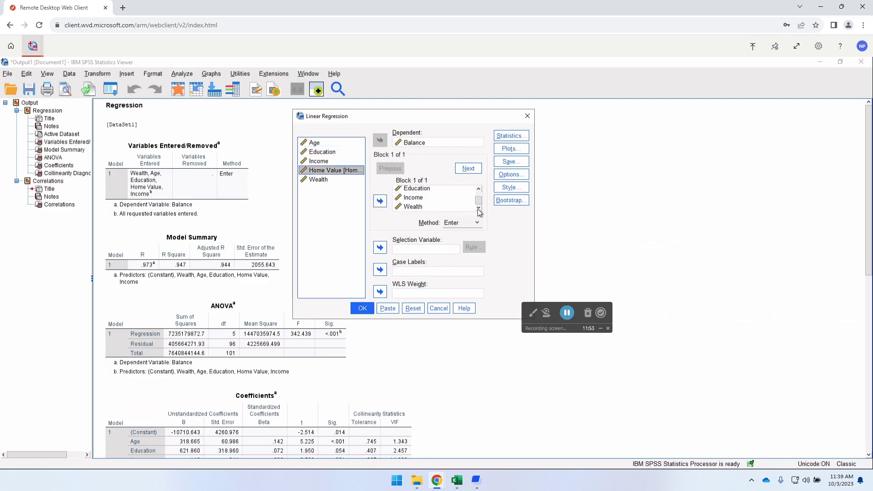
click(477, 189)
drag(475, 193, 478, 203)
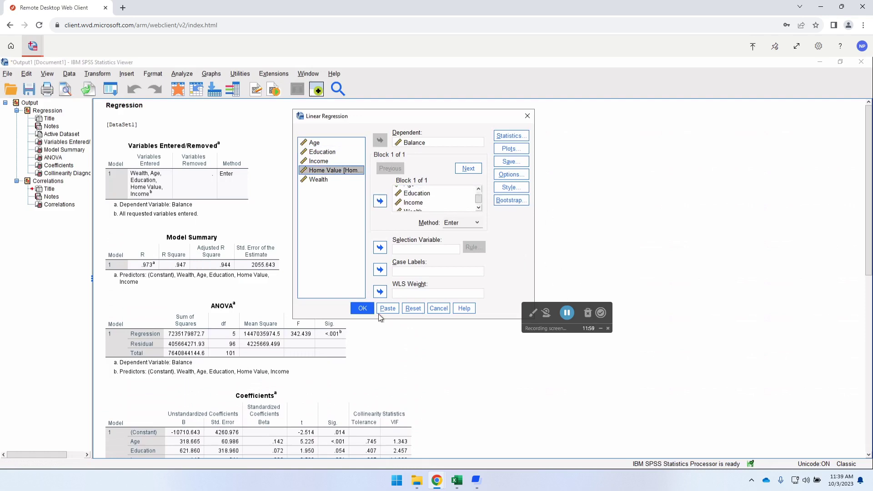
click(362, 309)
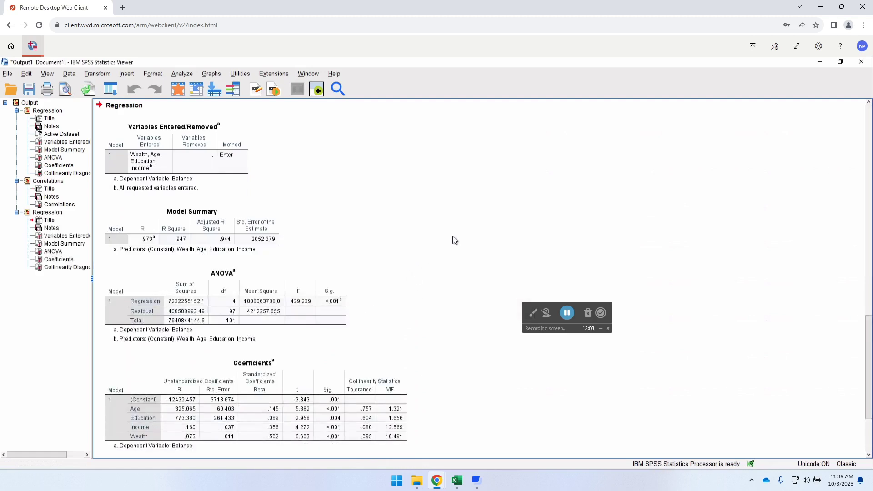
Review the reduced model's entered variables, Model Summary, ANOVA, Coefficients and Collinearity Diagnostics tables, comparing them with the earlier correlations
scroll(452, 237, up, 3)
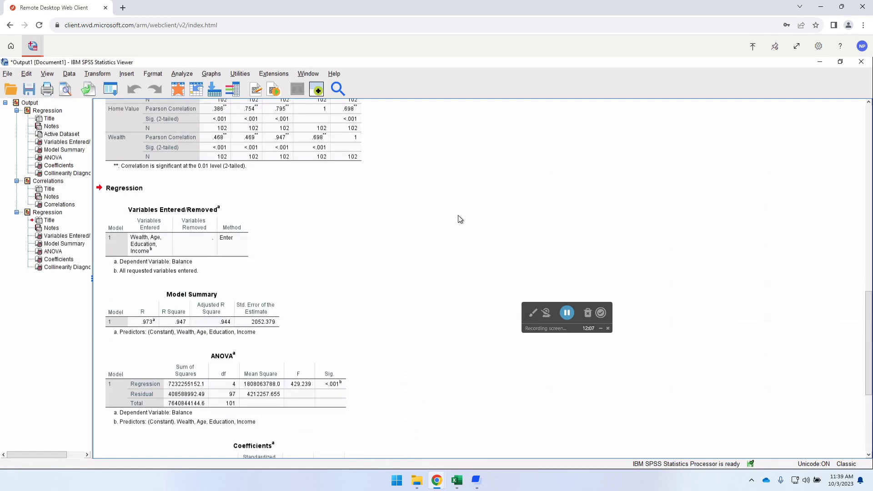
scroll(461, 217, up, 7)
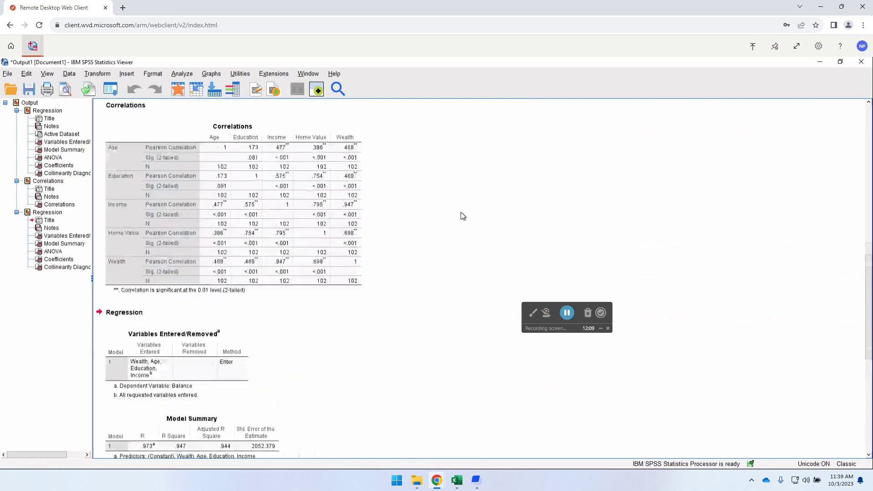
scroll(460, 214, down, 8)
scroll(462, 219, down, 1)
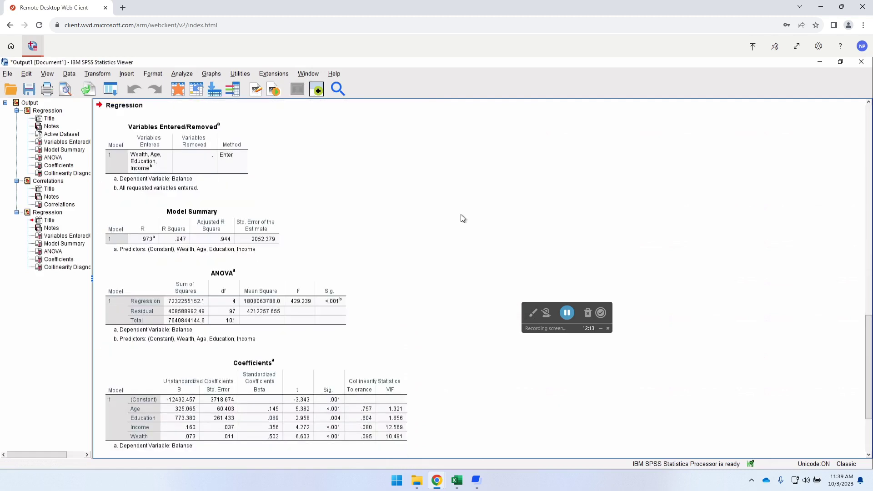
click(166, 133)
scroll(868, 341, down, 4)
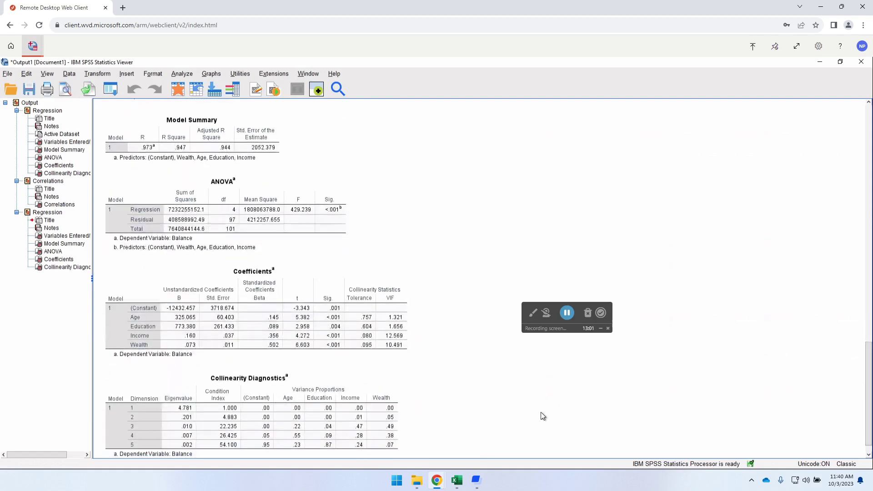